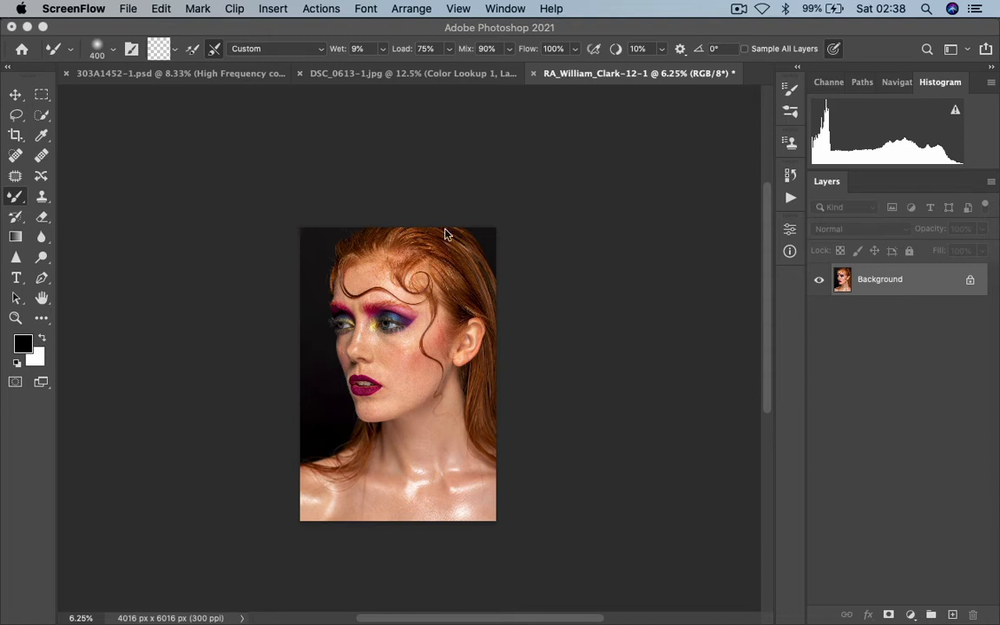
- Duplicate the Background layer twice to get two copies above it
click(871, 287)
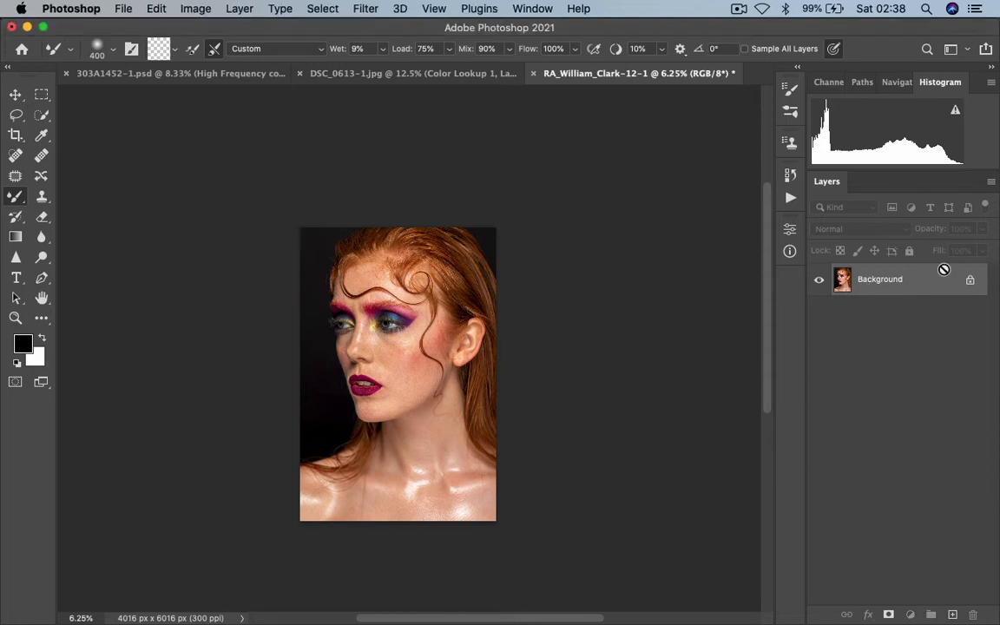
key(super+j)
key(super+j)
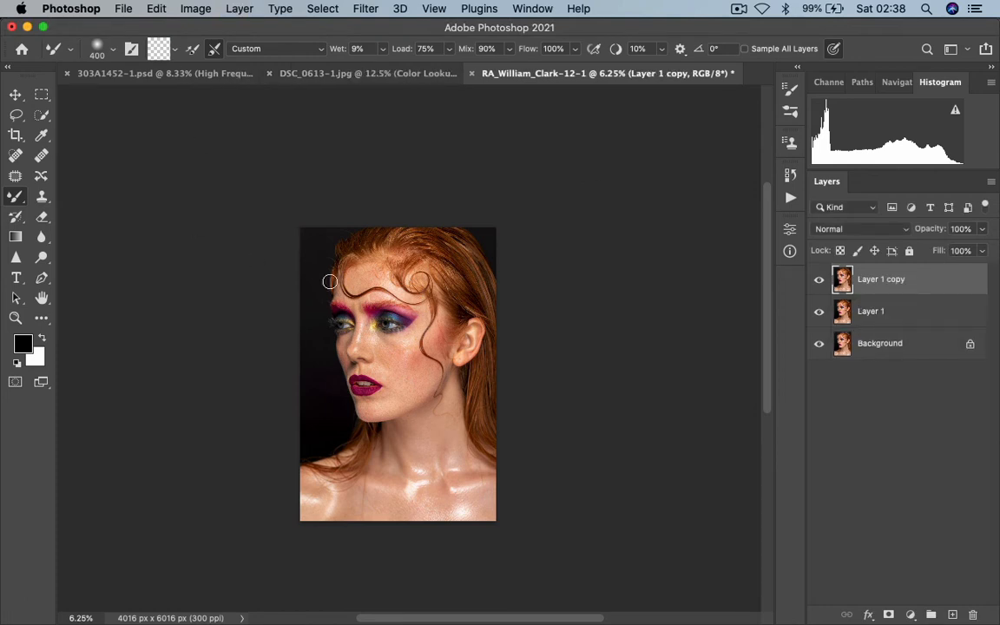
- Rename the lower duplicate layer as Low and the upper duplicate as High
click(875, 313)
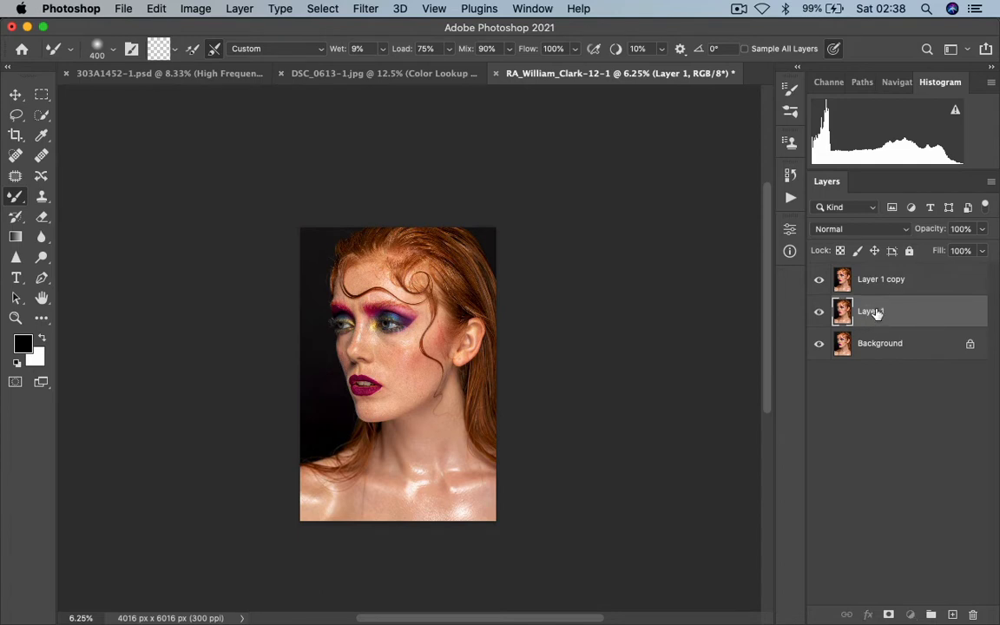
double_click(871, 313)
text(Low)
key(Return)
click(860, 287)
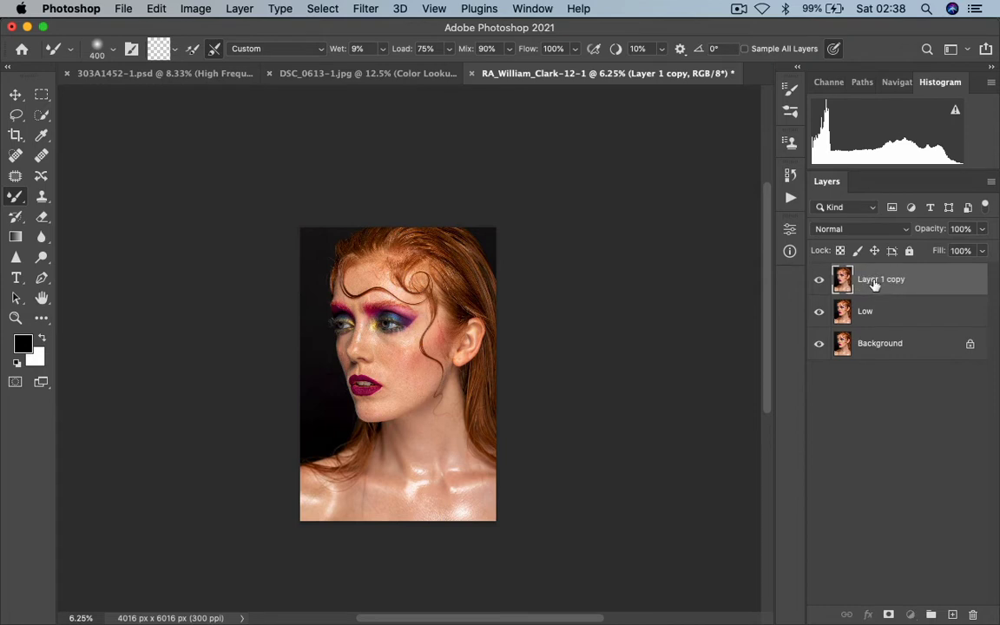
double_click(875, 282)
text(High)
click(901, 291)
- Group the High and Low layers together and name the group FS
click(877, 316)
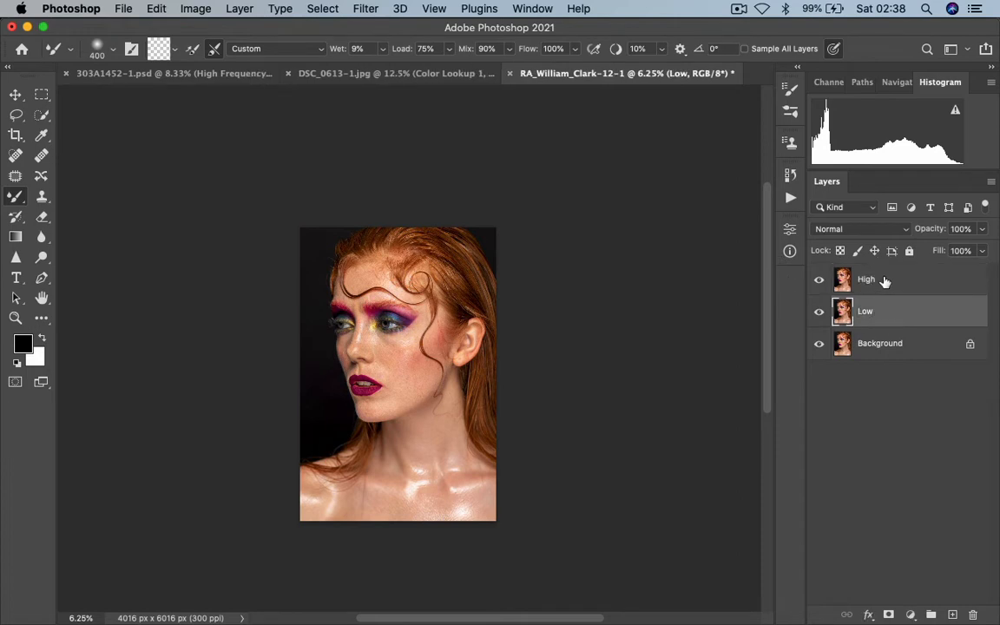
shift+click(880, 279)
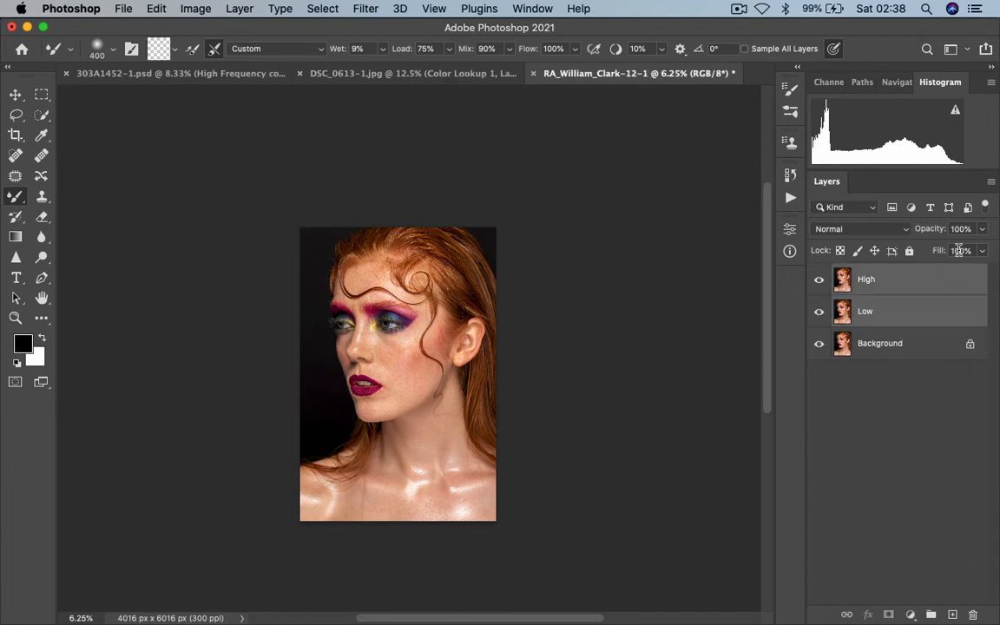
key(super+g)
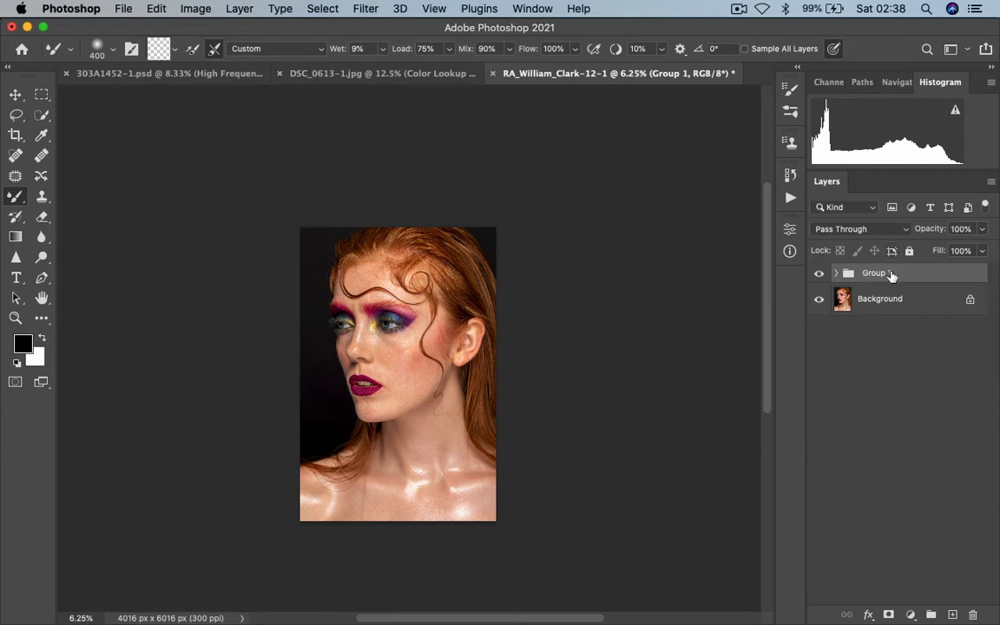
double_click(892, 274)
text(FS)
key(Return)
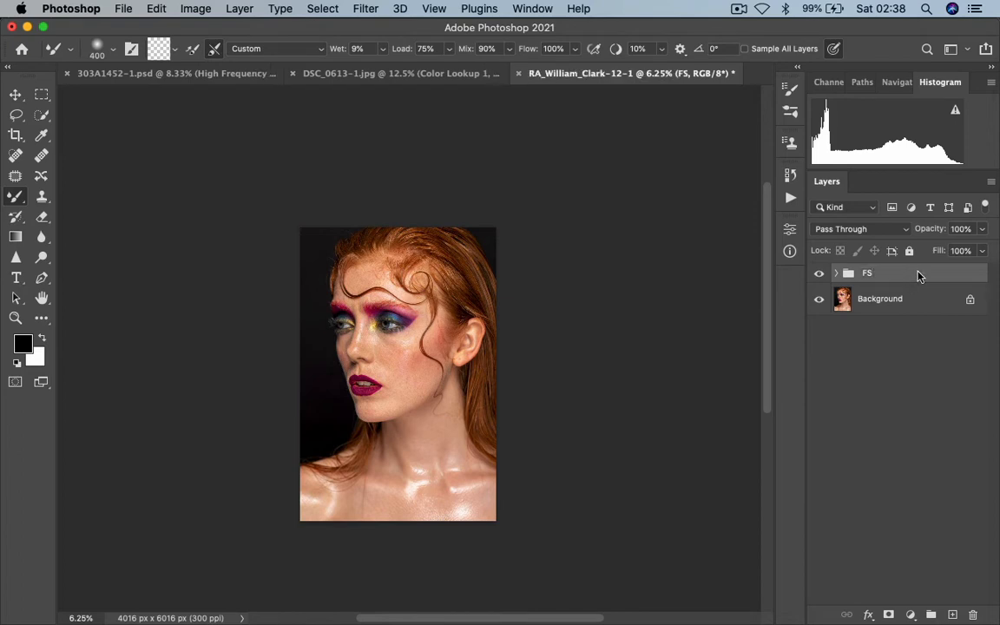
- Expand the FS group, make Low the active layer and hide the High layer
click(836, 273)
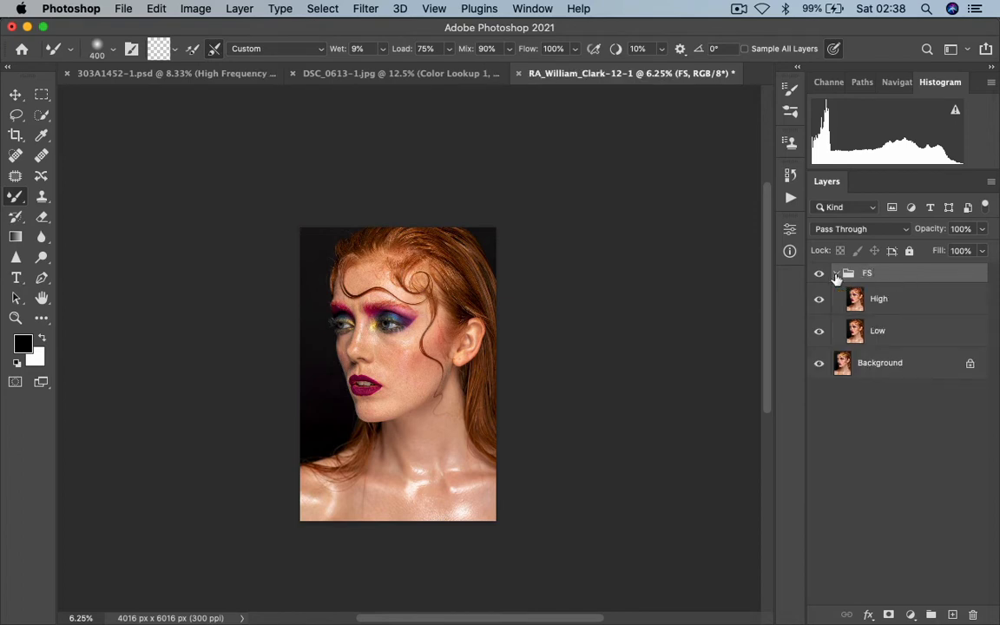
click(878, 335)
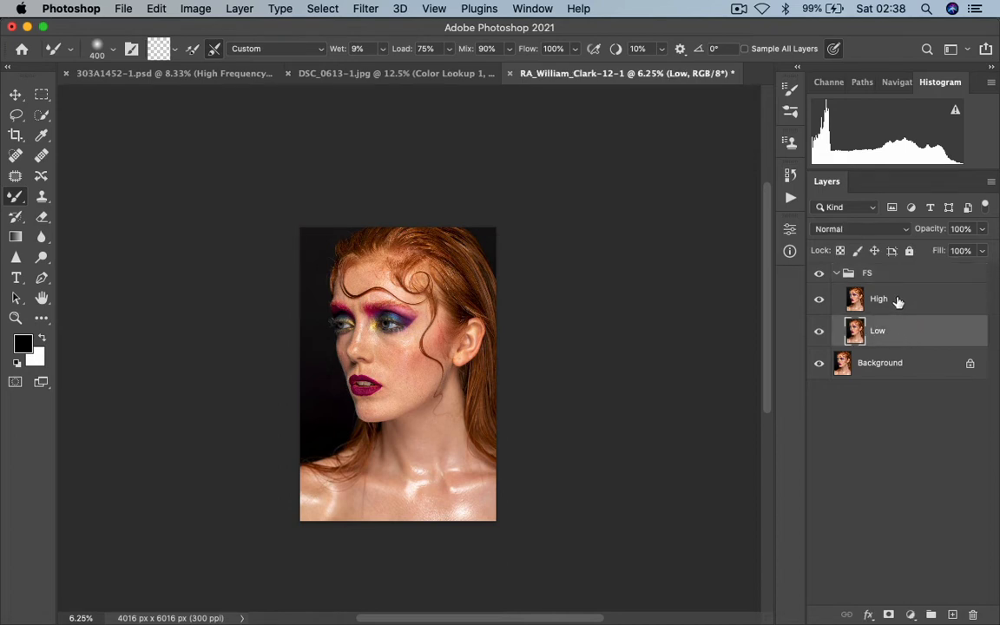
click(897, 301)
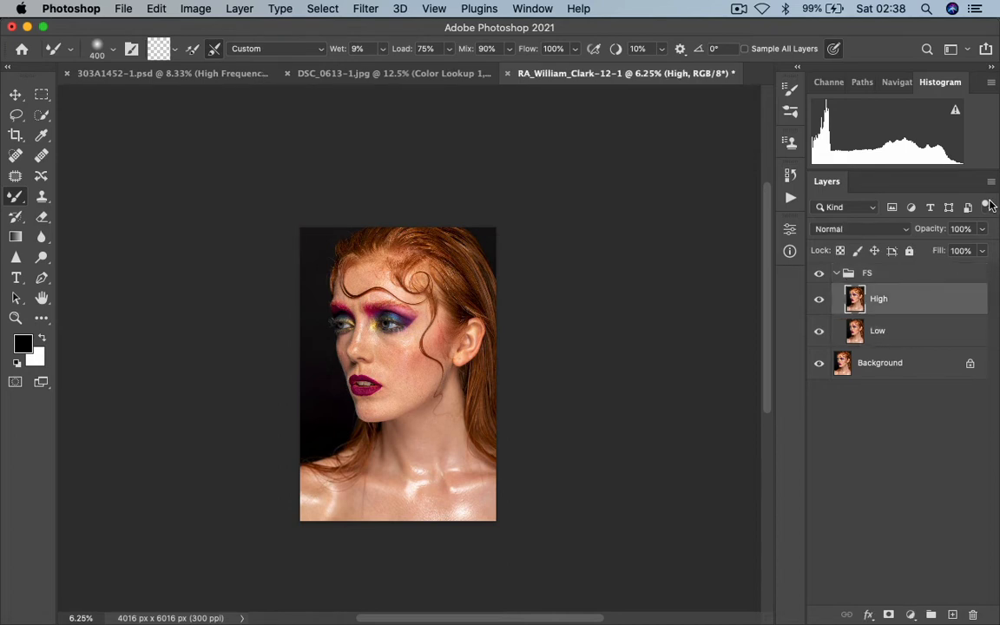
click(898, 330)
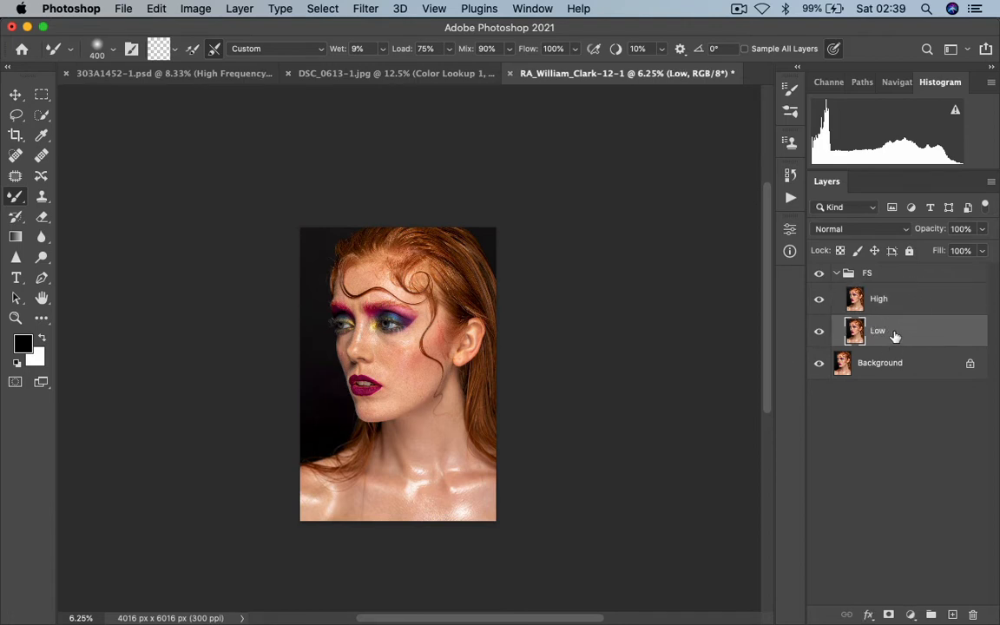
click(820, 300)
- Apply a Gaussian Blur with a 9.5 pixel radius to the Low layer, checking how the skin texture softens
click(365, 11)
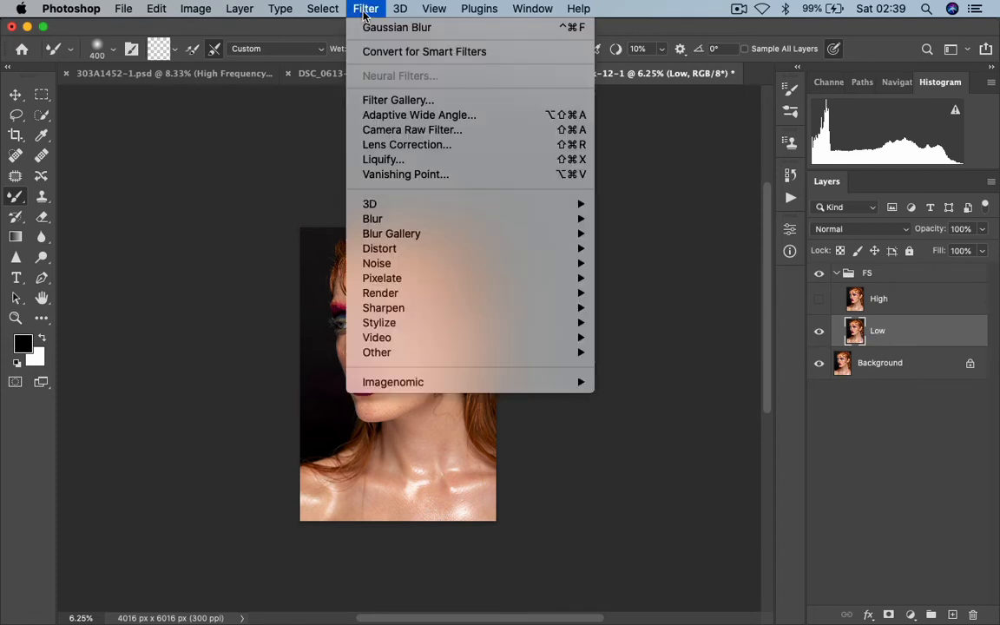
click(387, 28)
click(365, 10)
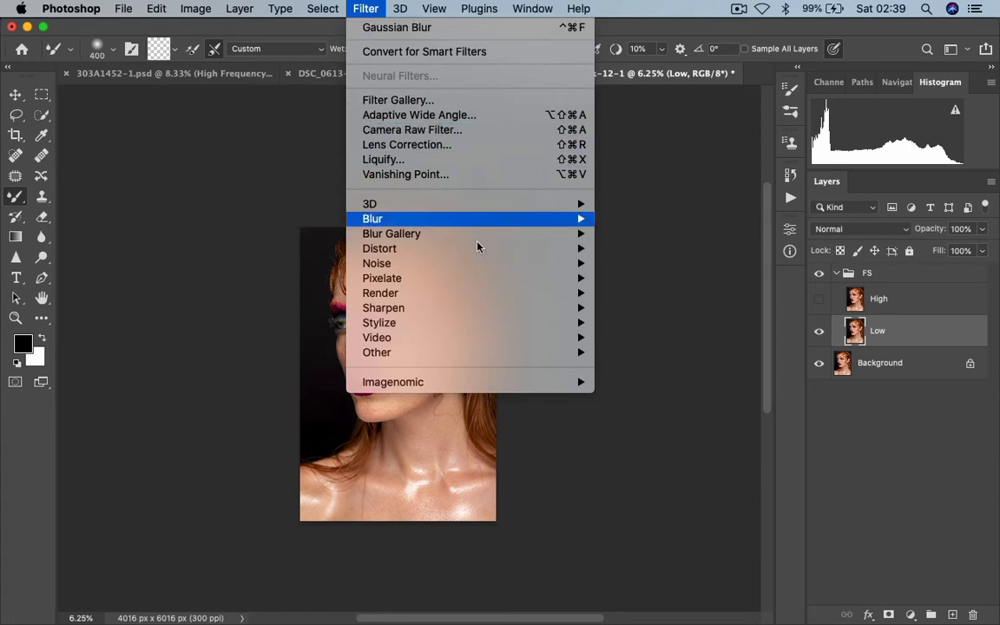
mouse_move(542, 221)
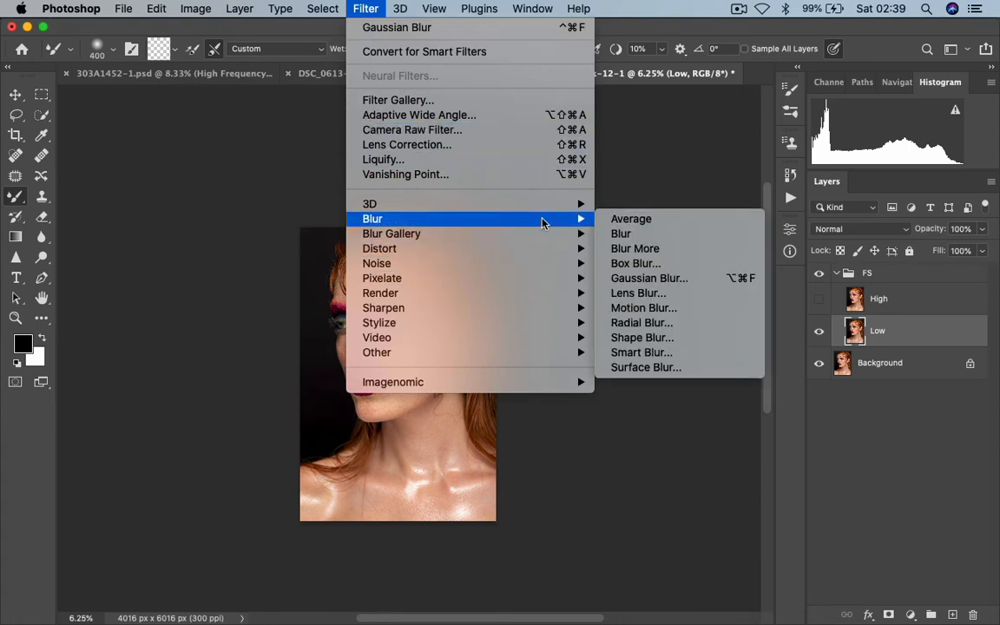
click(649, 279)
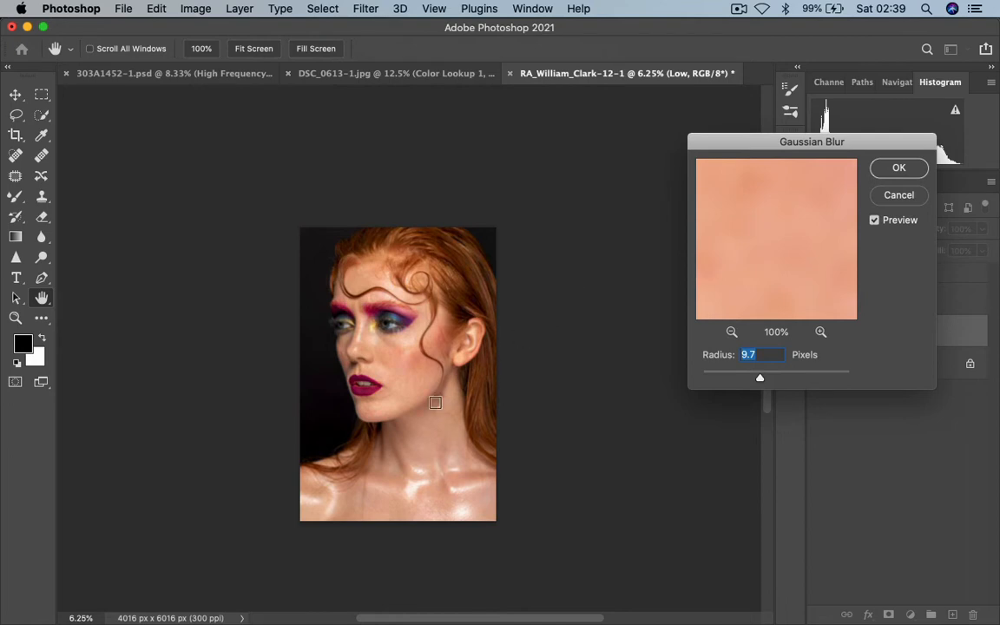
click(402, 357)
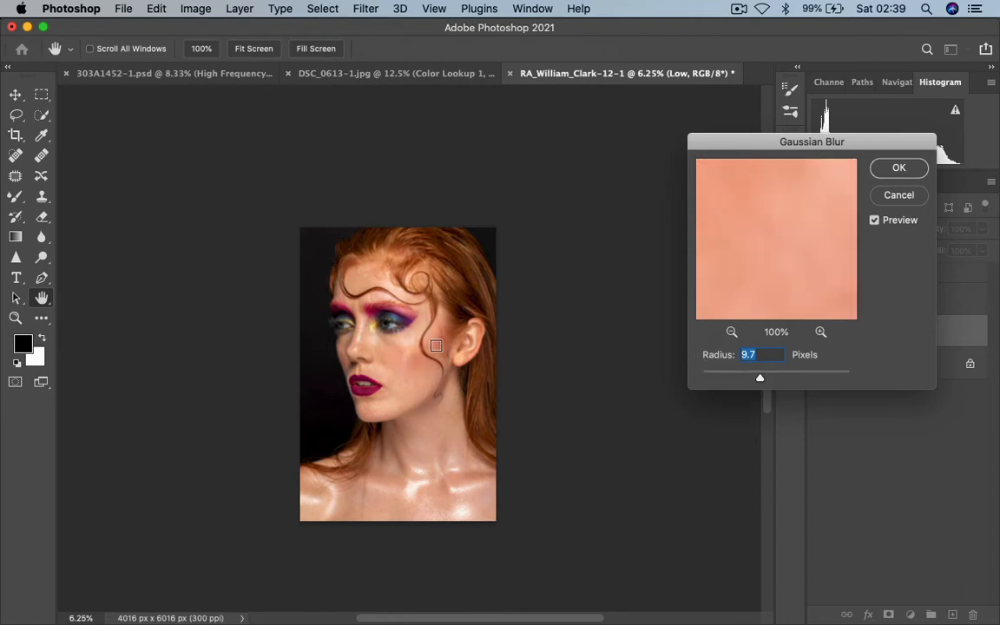
scroll(445, 326, up, 3)
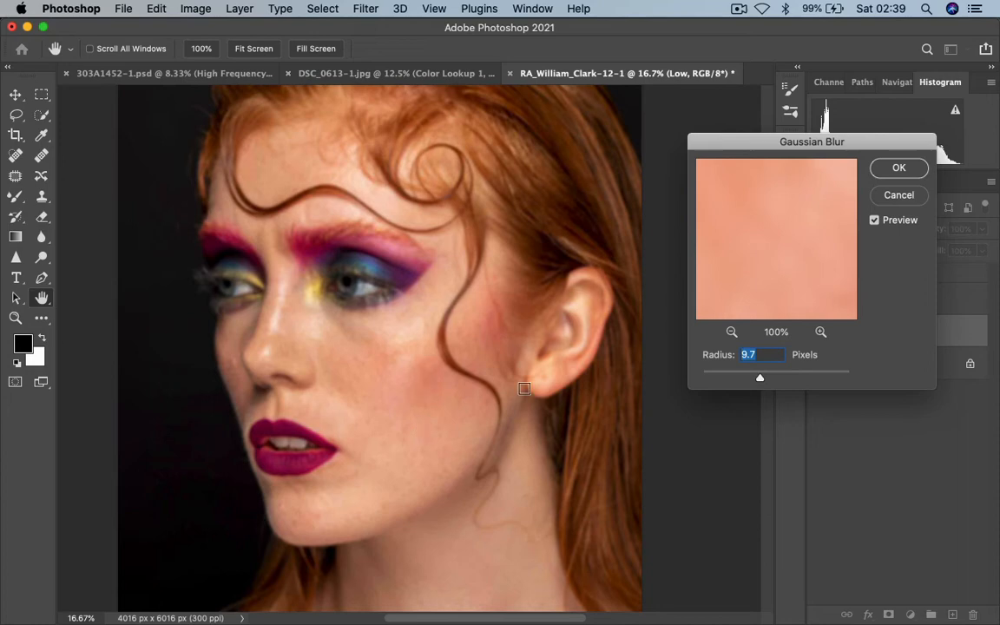
drag(759, 379, 681, 382)
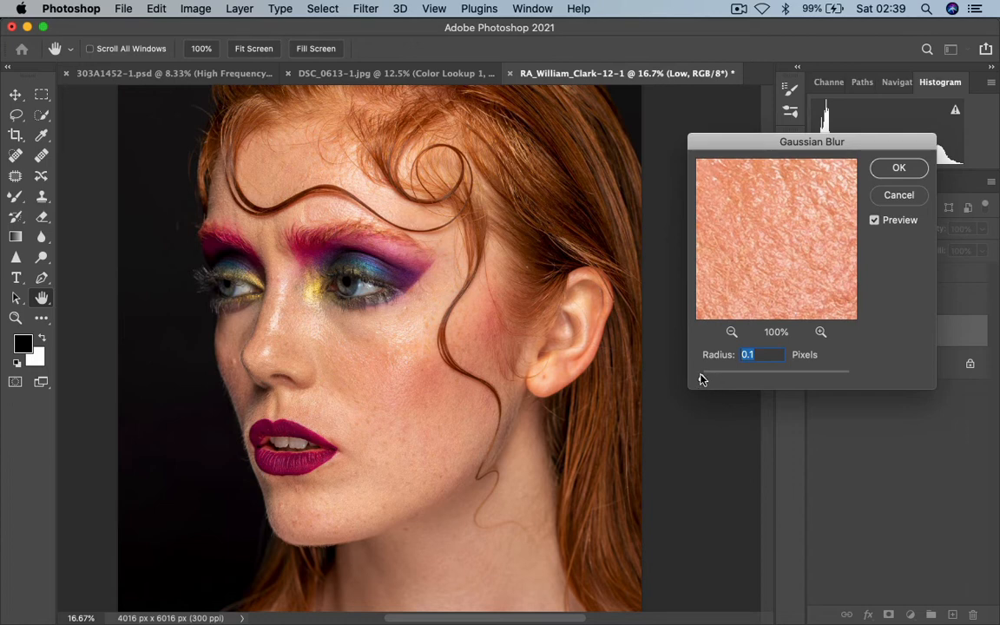
drag(702, 380, 760, 375)
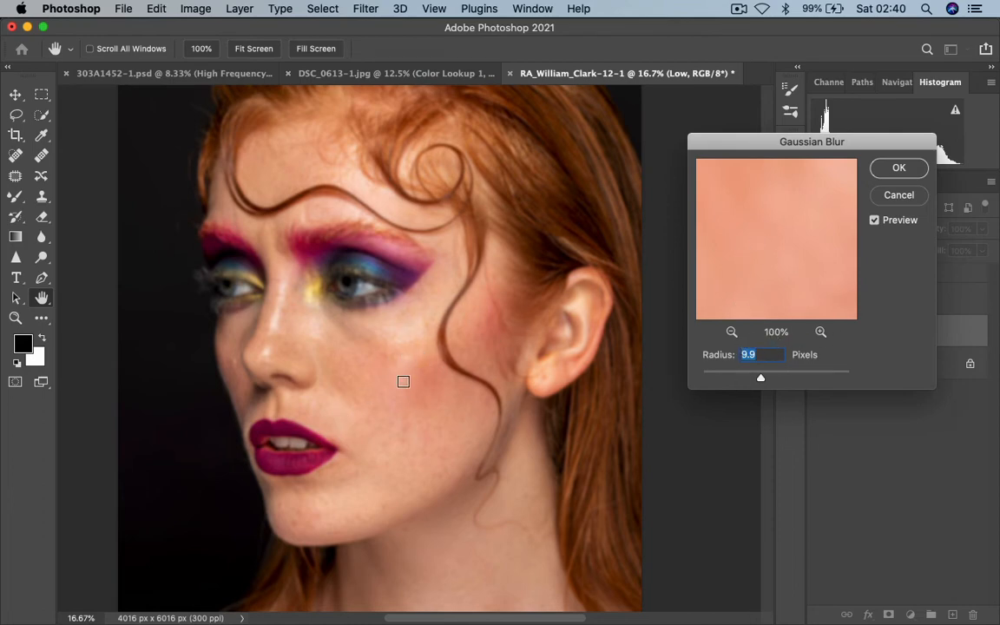
click(381, 361)
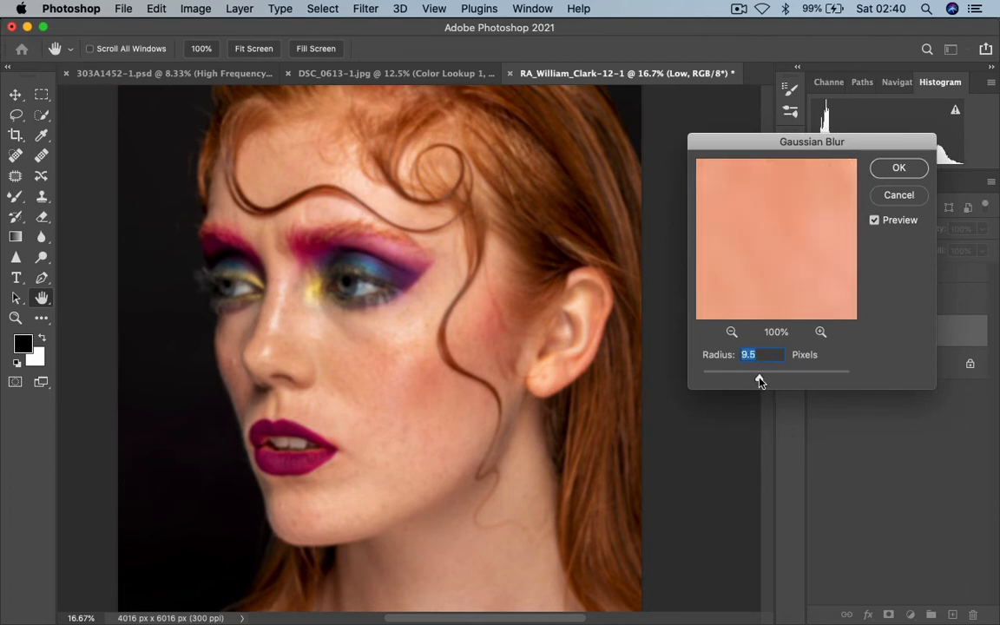
drag(778, 293, 739, 268)
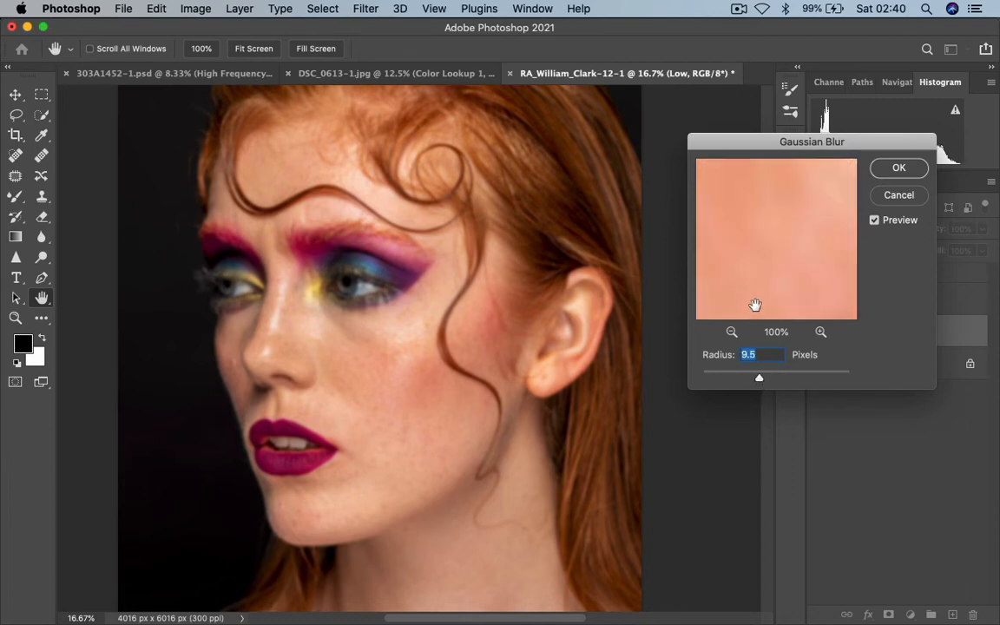
click(901, 170)
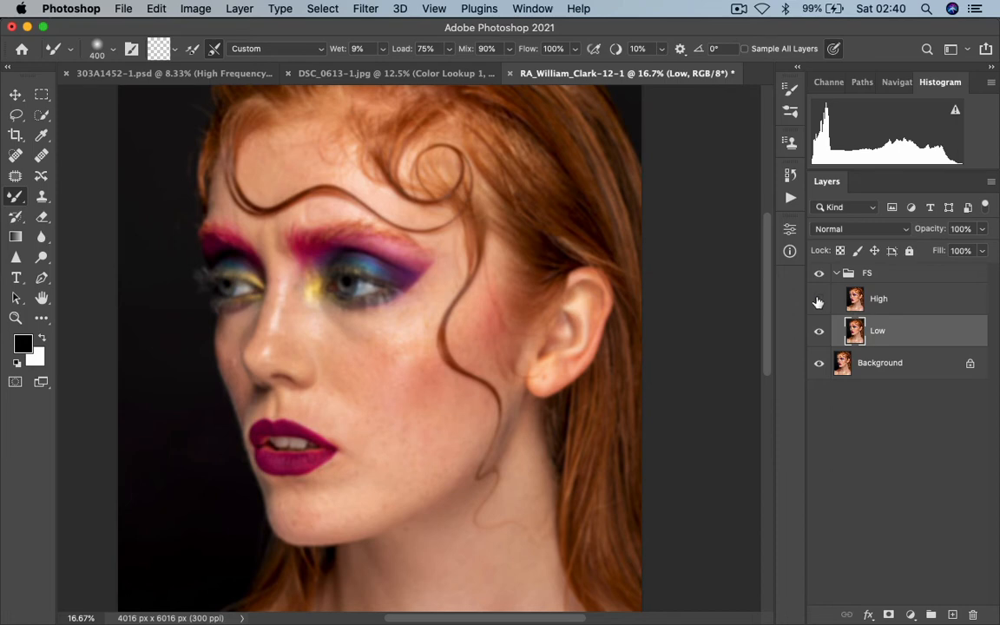
- Show the High layer again and start Apply Image on it with Low as the source layer and RGB as the channel
click(818, 298)
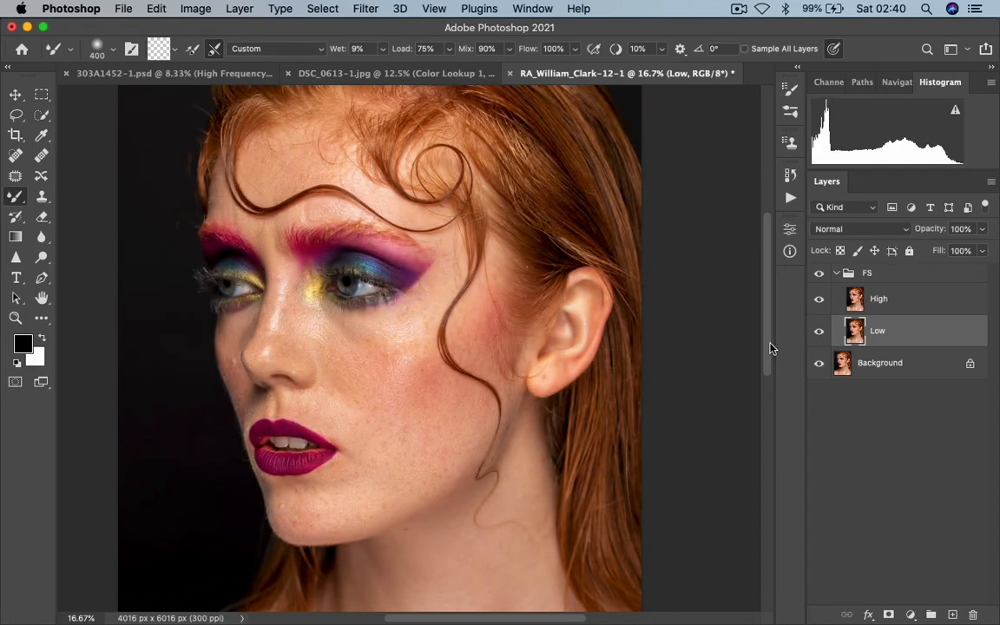
click(882, 306)
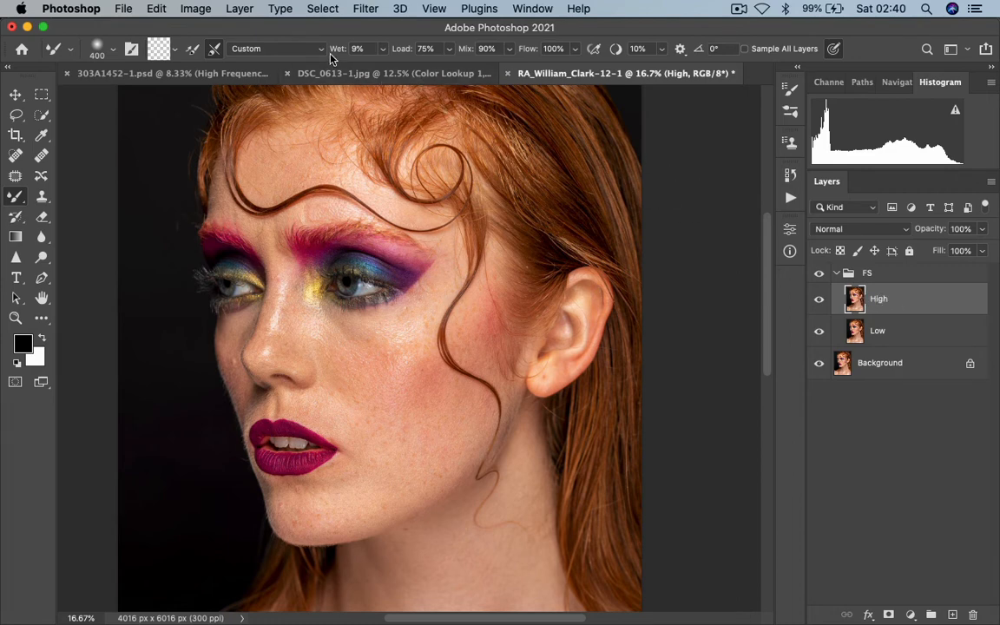
click(196, 9)
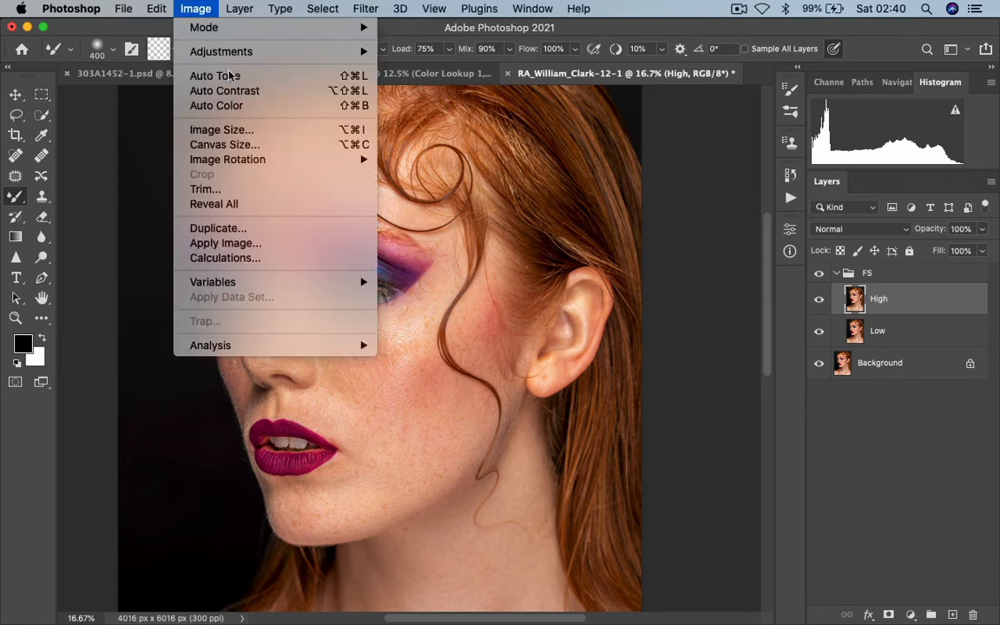
click(256, 244)
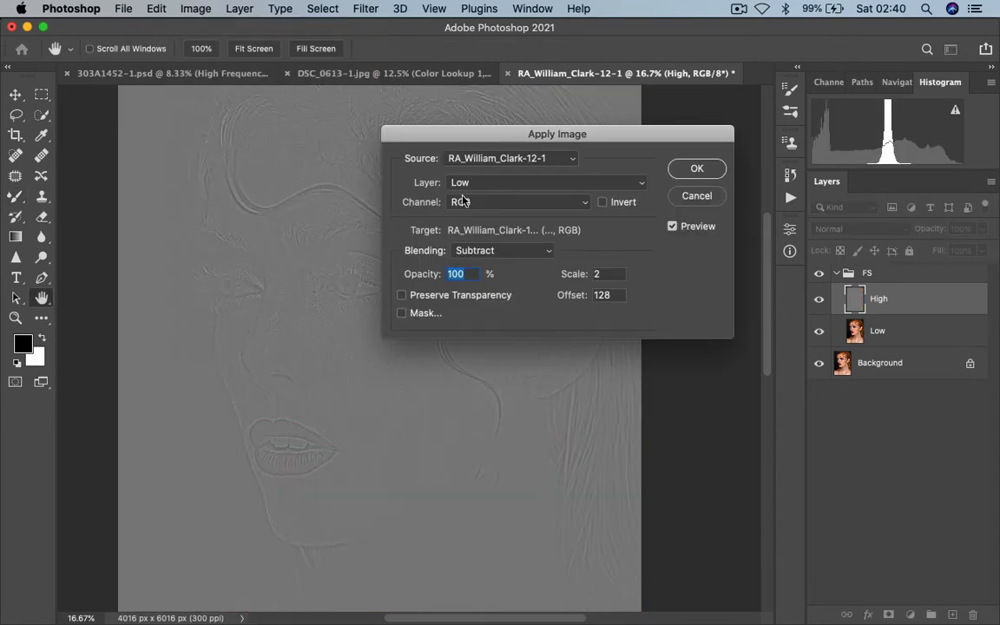
drag(509, 136, 587, 124)
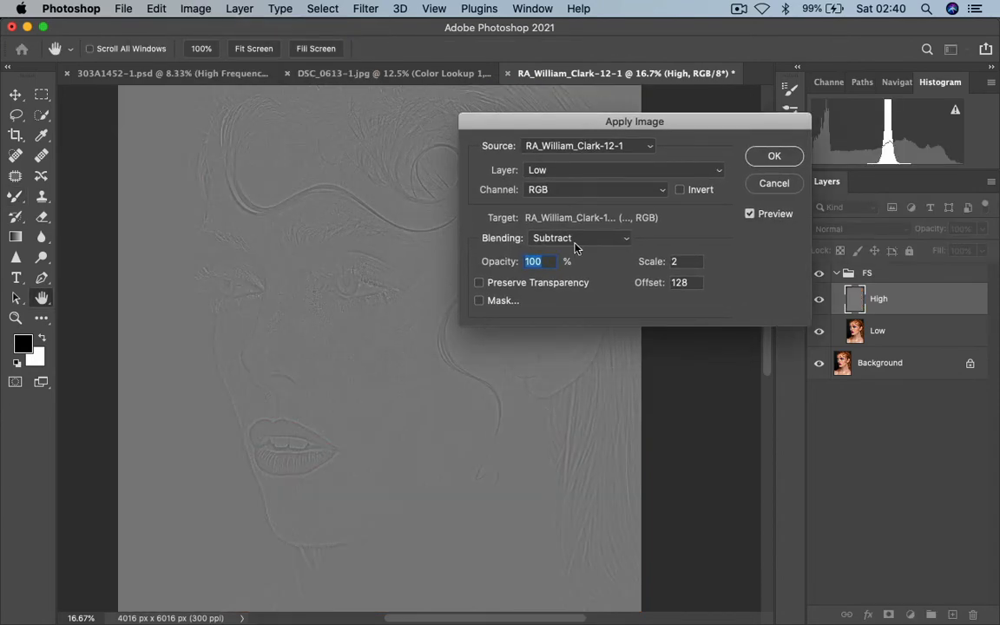
click(549, 171)
click(548, 173)
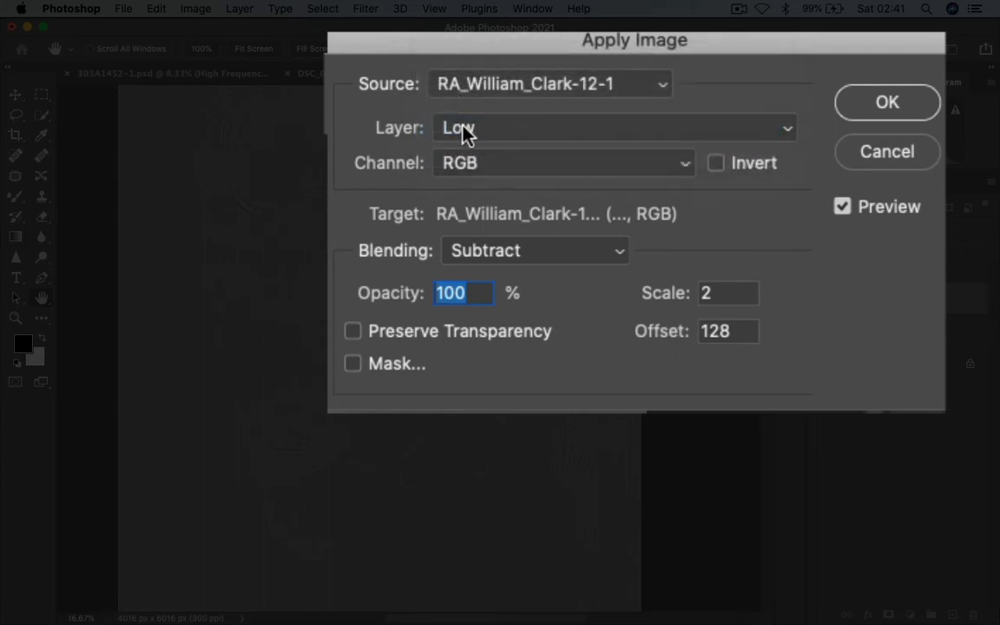
click(498, 126)
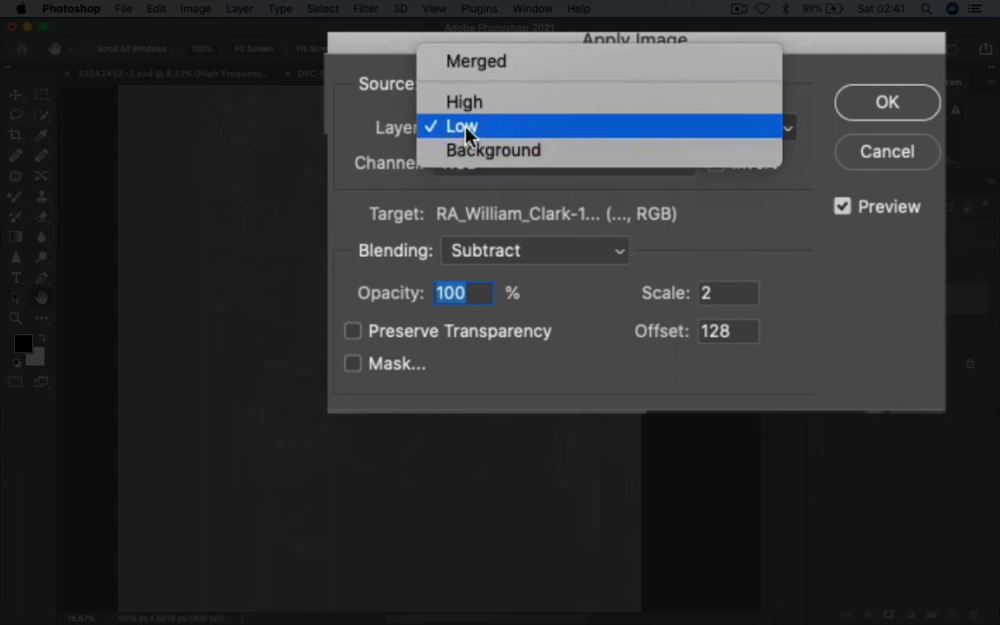
click(510, 128)
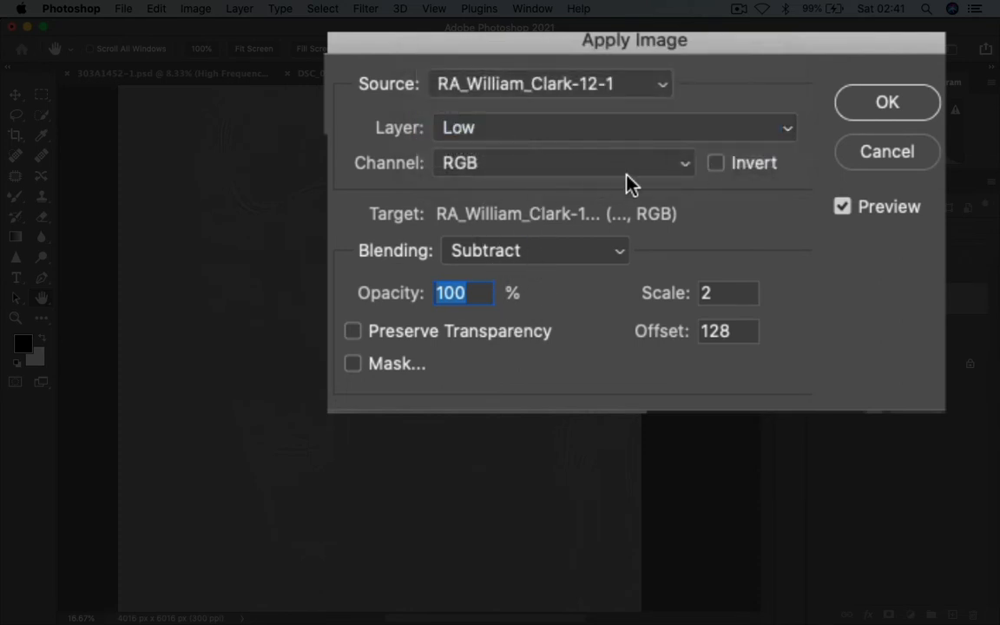
- Apply the Low layer to the High layer with Subtract blending, 100% opacity, scale 2 and offset 128
click(517, 250)
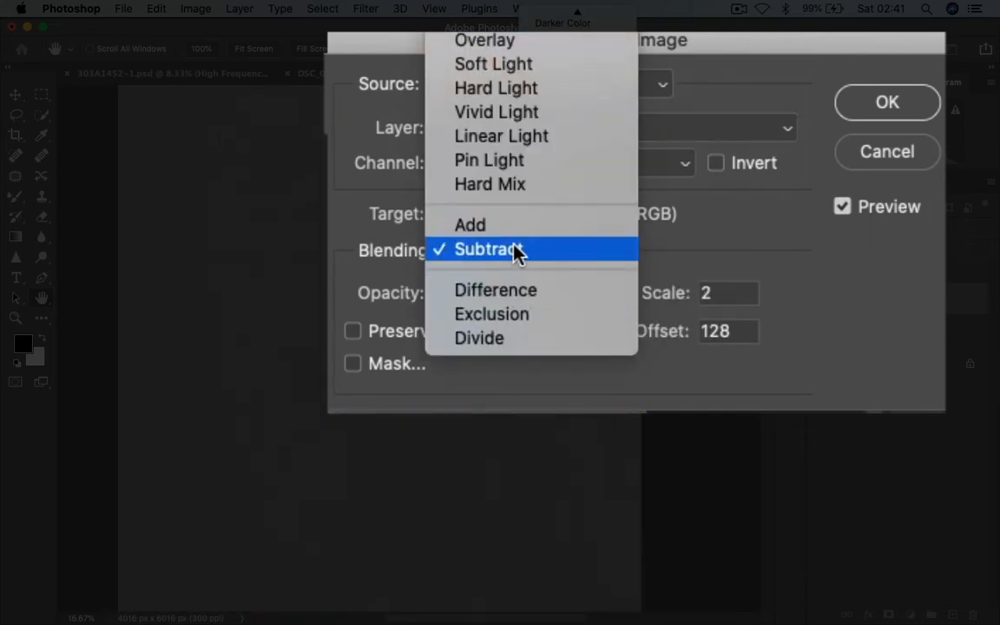
click(518, 247)
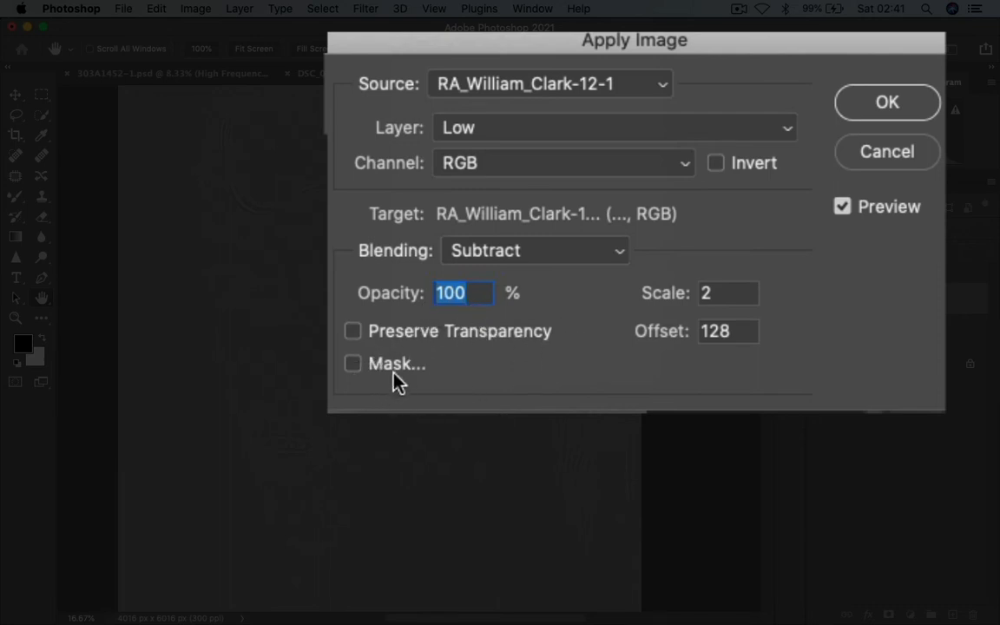
drag(730, 293, 695, 298)
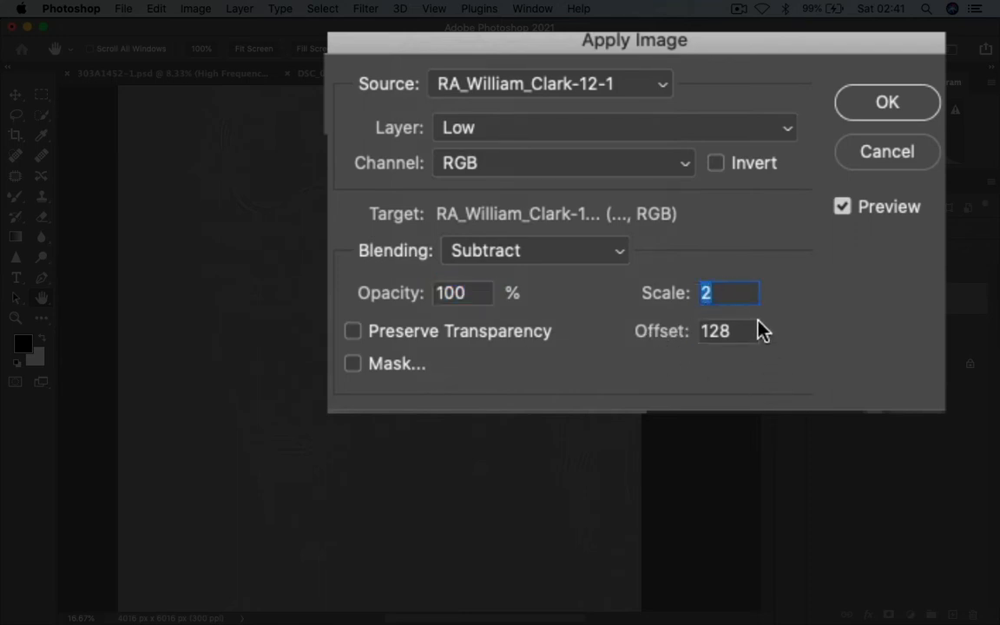
drag(738, 332, 688, 338)
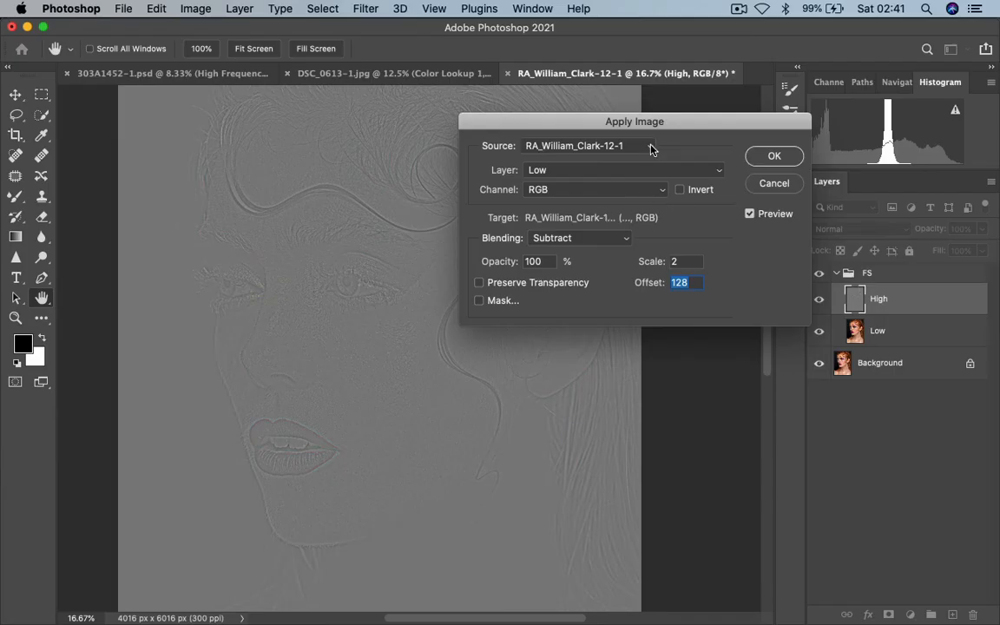
drag(664, 121, 625, 170)
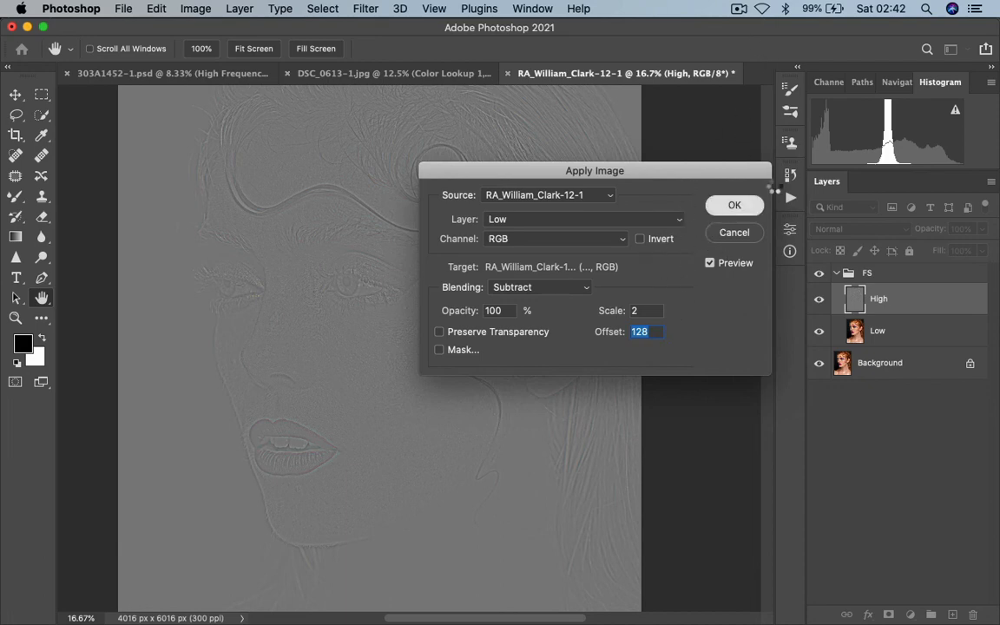
click(734, 206)
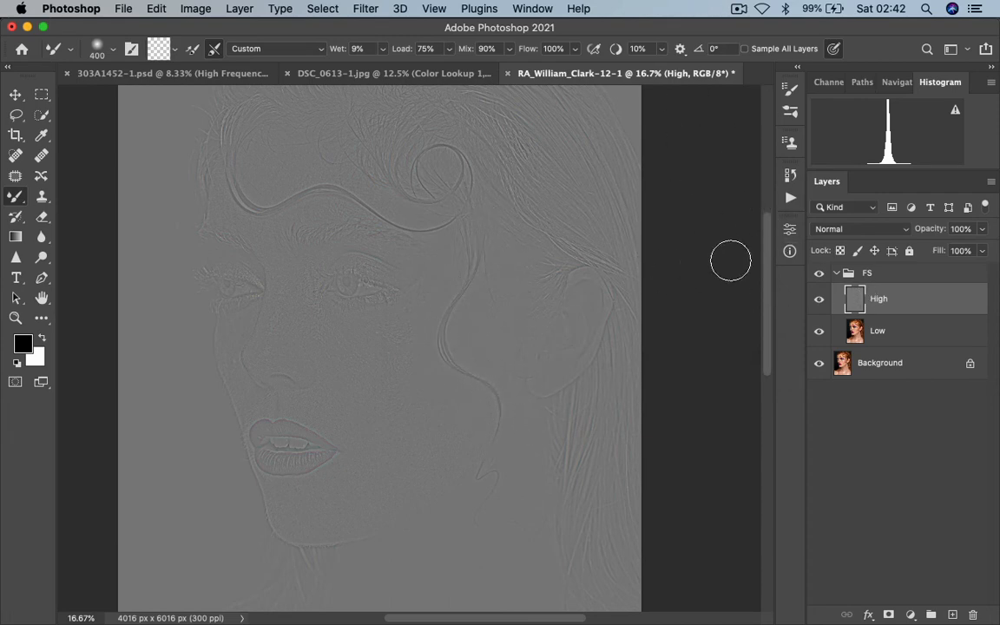
- Set the High layer's blend mode to Linear Light and collapse the FS group
click(864, 230)
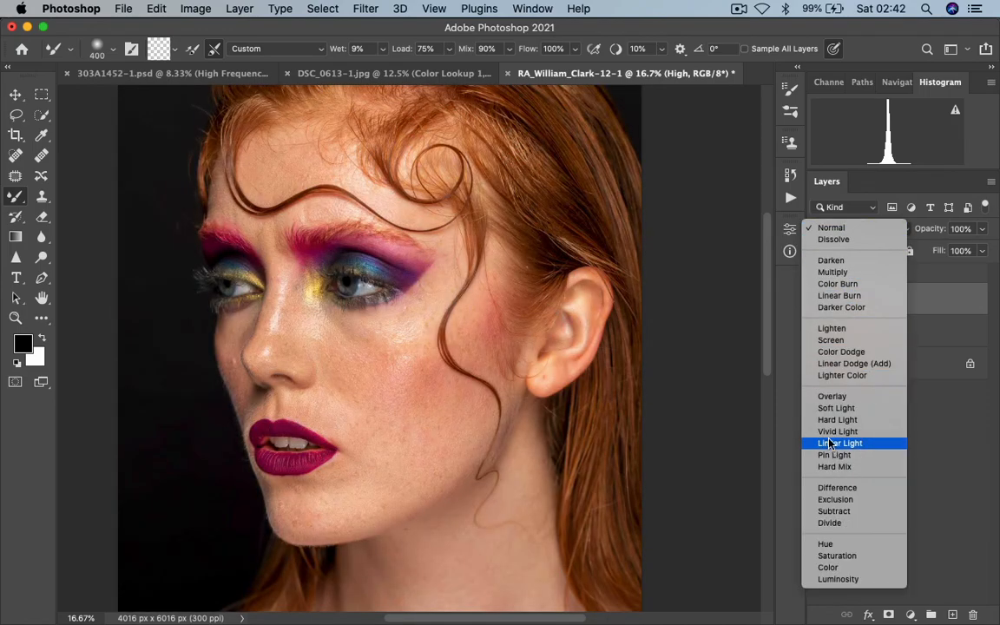
click(829, 444)
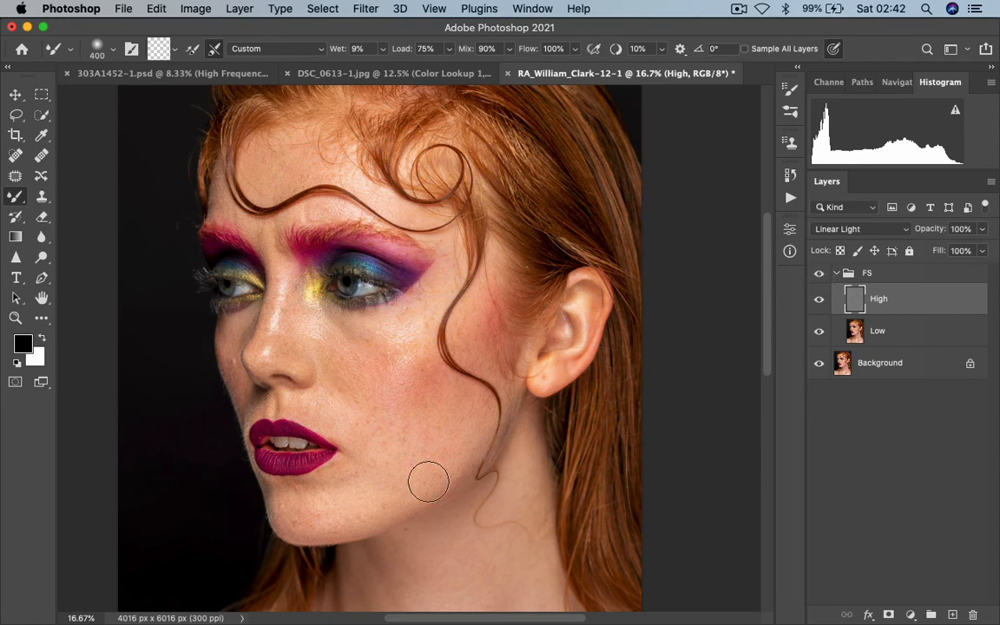
click(835, 274)
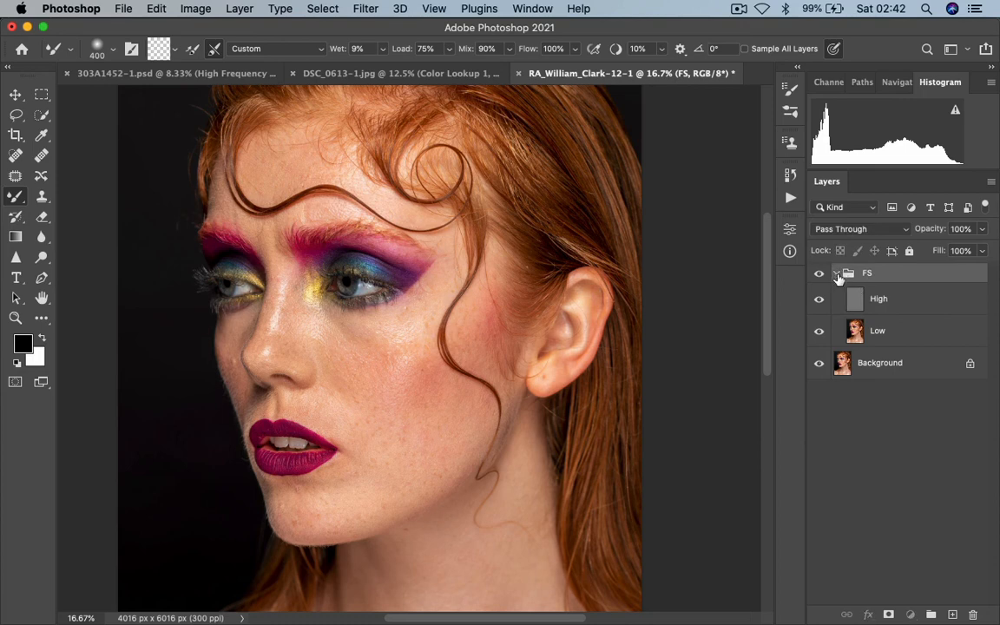
click(836, 273)
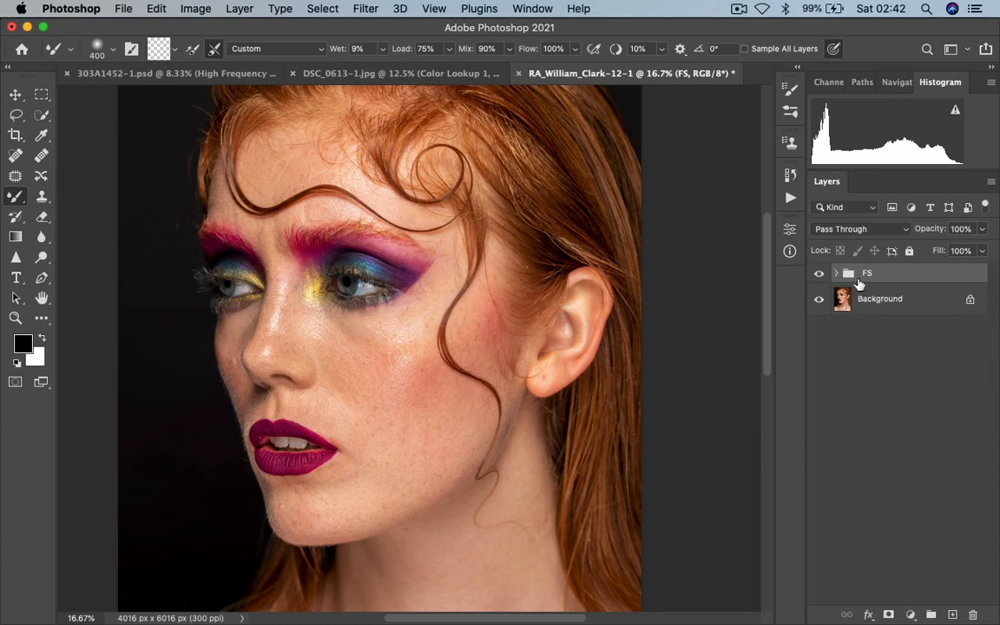
- Expand the FS group to access its Low layer and collapse the group again
click(837, 273)
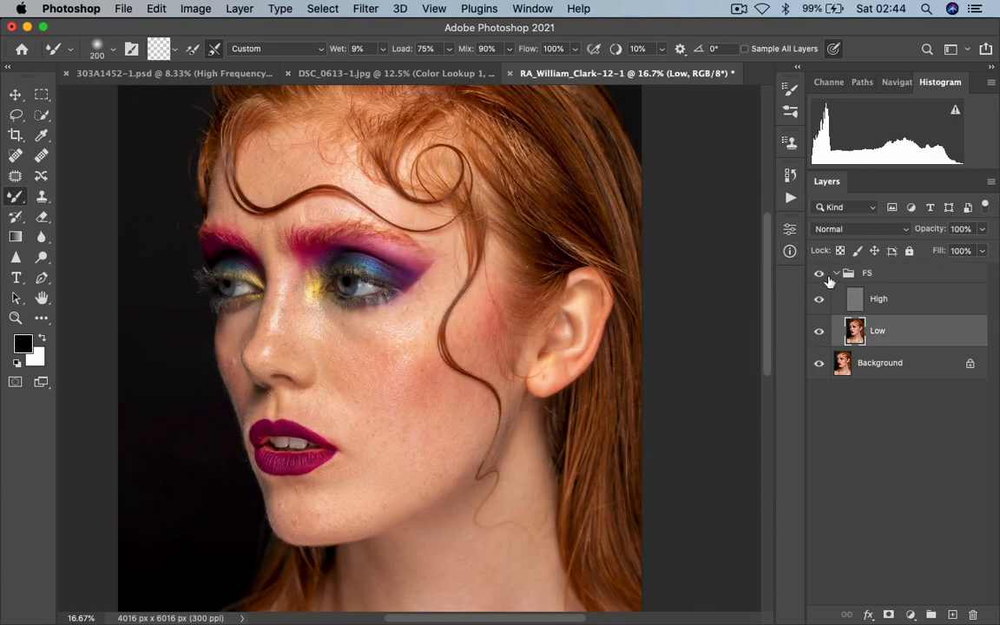
click(836, 273)
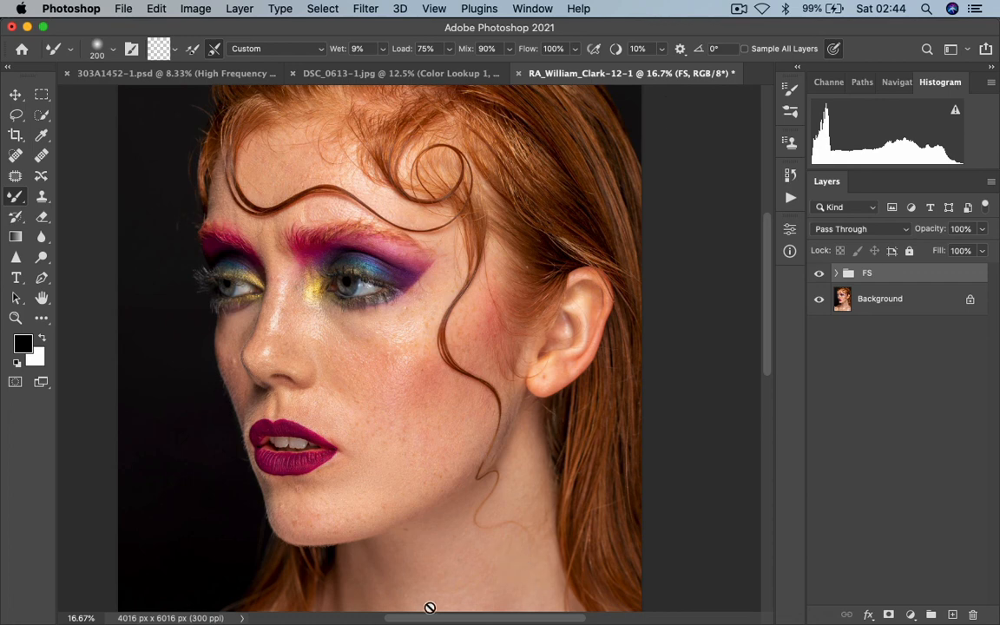
mouse_move(399, 618)
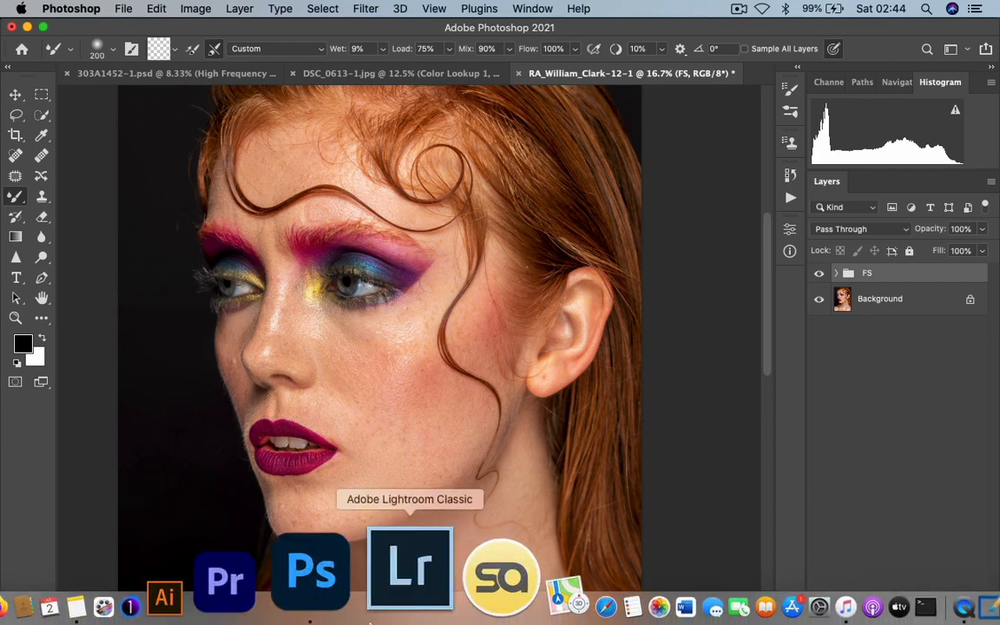